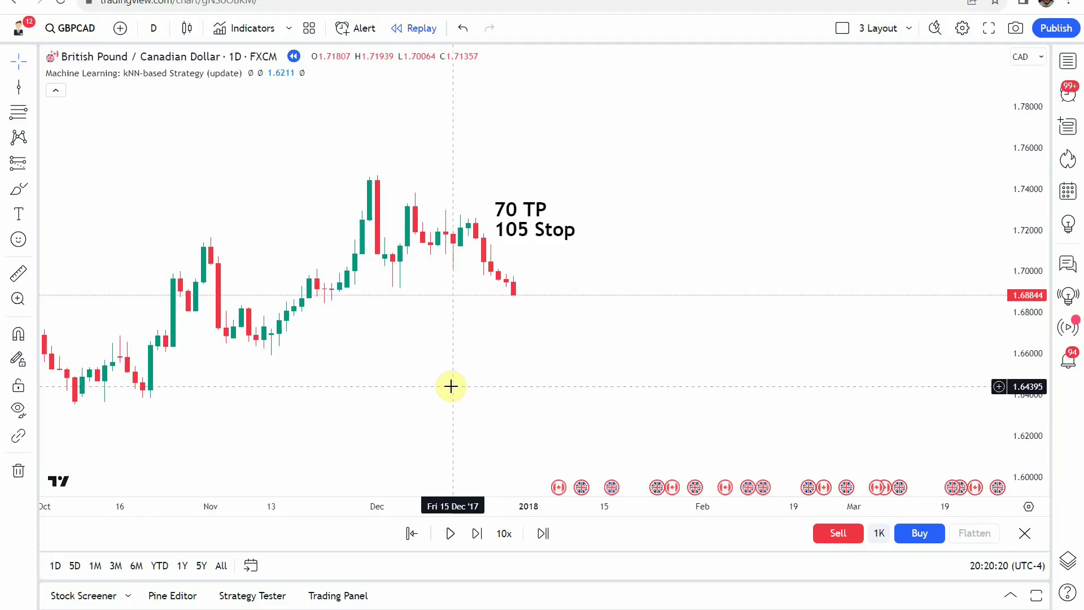
# Examine the past buy and sell signals of the kNN-based strategy on the GBPCAD daily chart.
pyautogui.moveTo(126, 78)
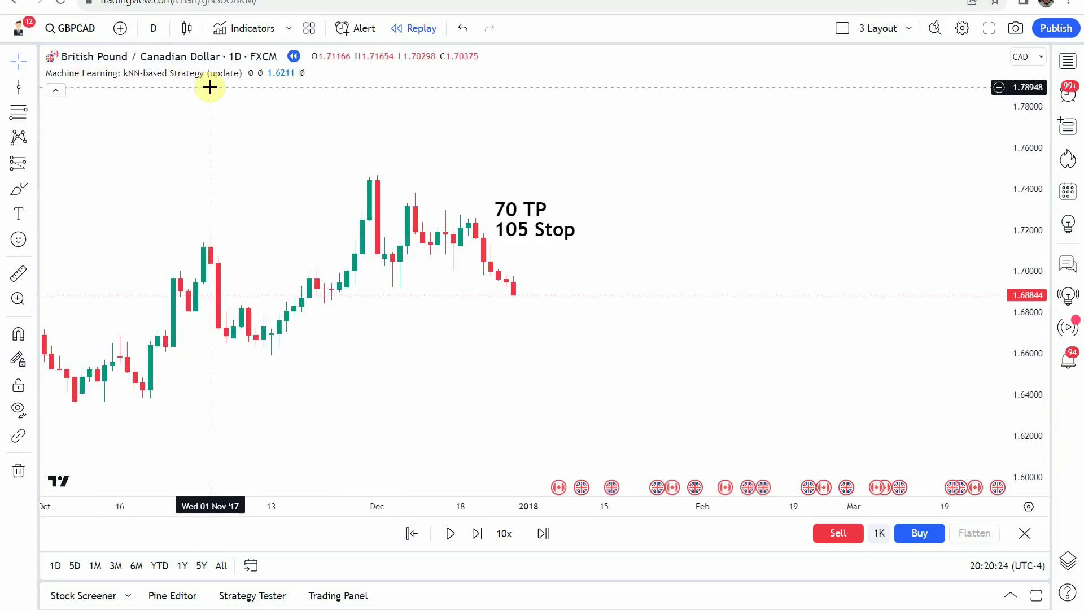
pyautogui.moveTo(196, 85)
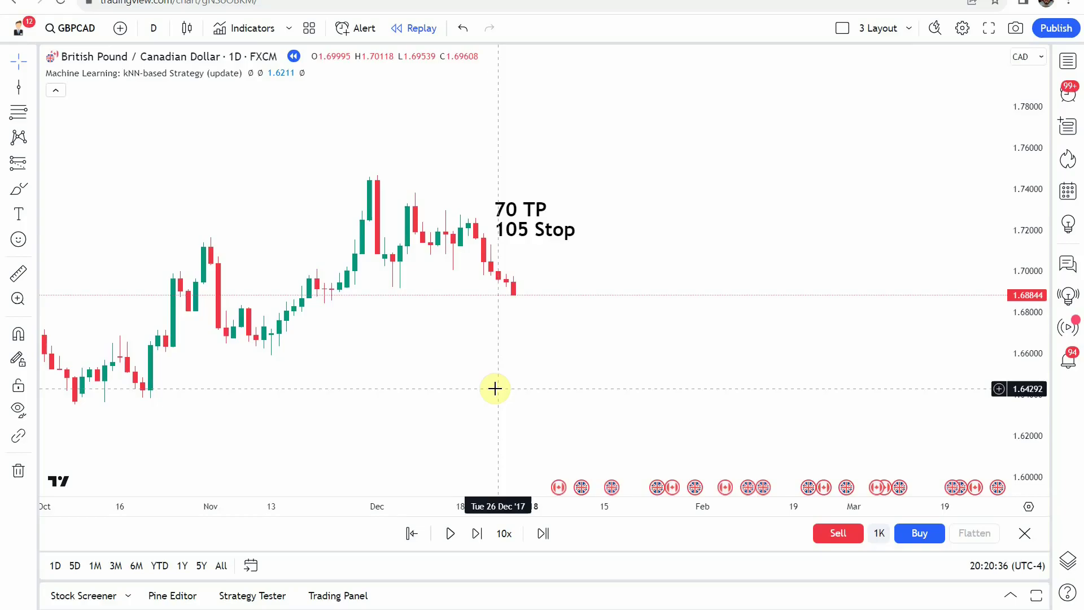
pyautogui.scroll(-2, 485, 377)
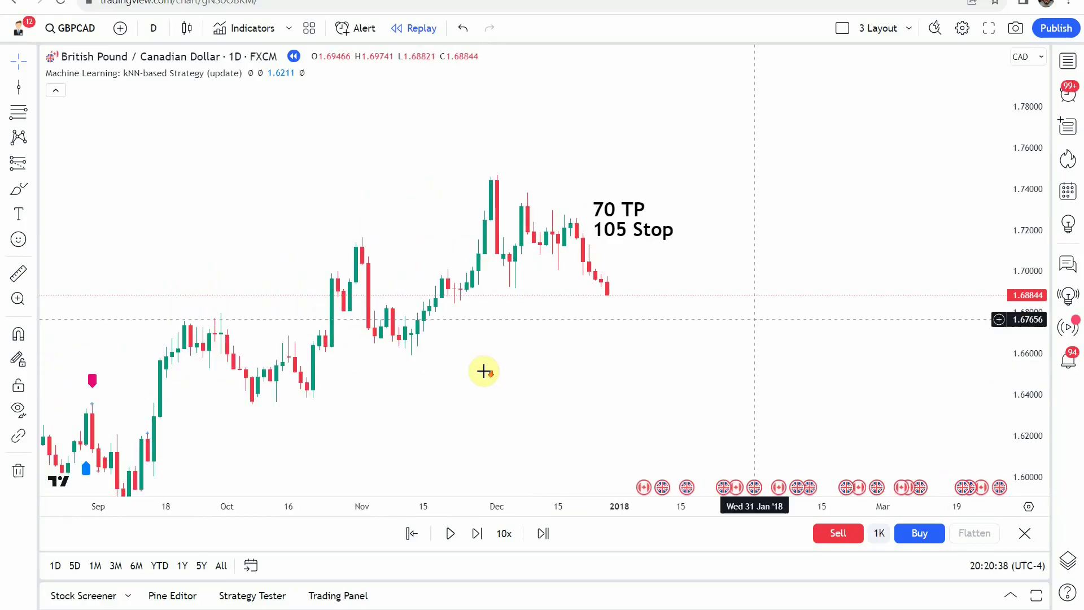
pyautogui.moveTo(1021, 151); pyautogui.dragTo(1019, 321)
pyautogui.moveTo(676, 360); pyautogui.dragTo(652, 358)
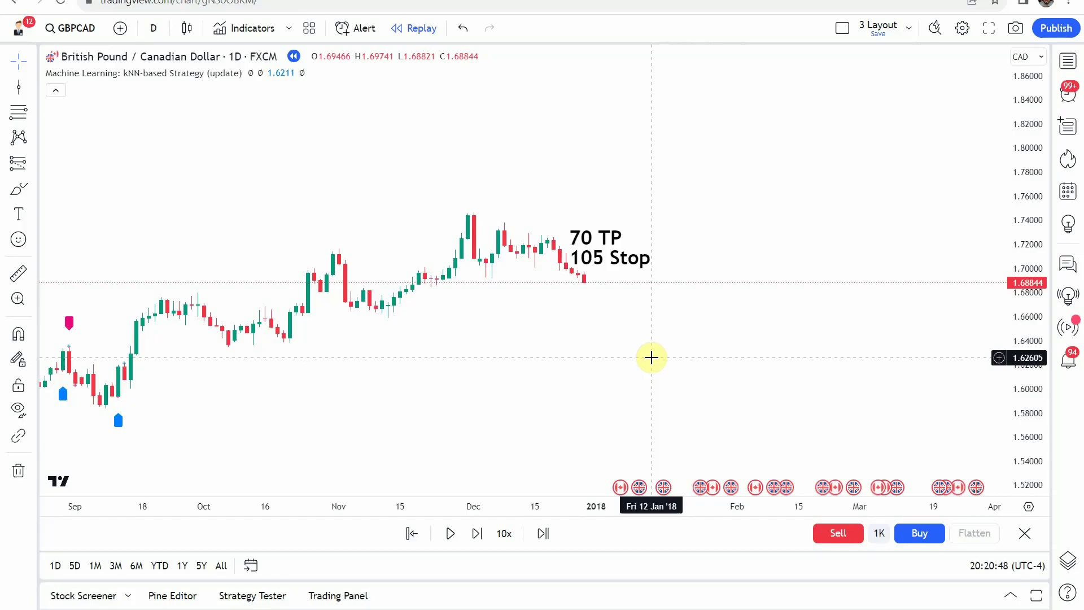
pyautogui.scroll(-4, 651, 357)
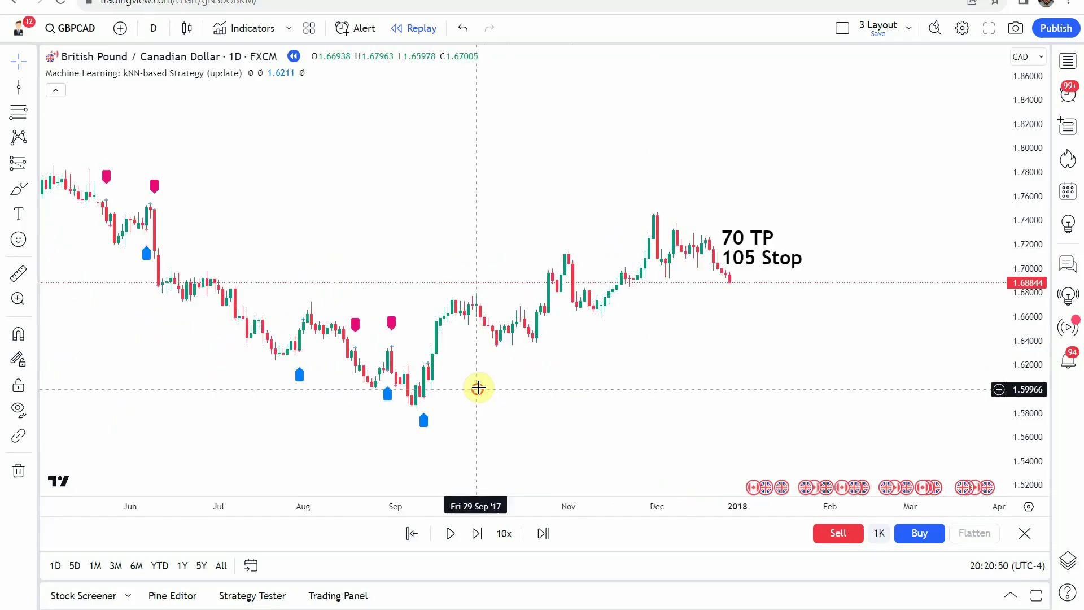
pyautogui.moveTo(478, 388); pyautogui.dragTo(670, 368)
pyautogui.scroll(4, 254, 399)
pyautogui.moveTo(221, 402); pyautogui.dragTo(188, 399)
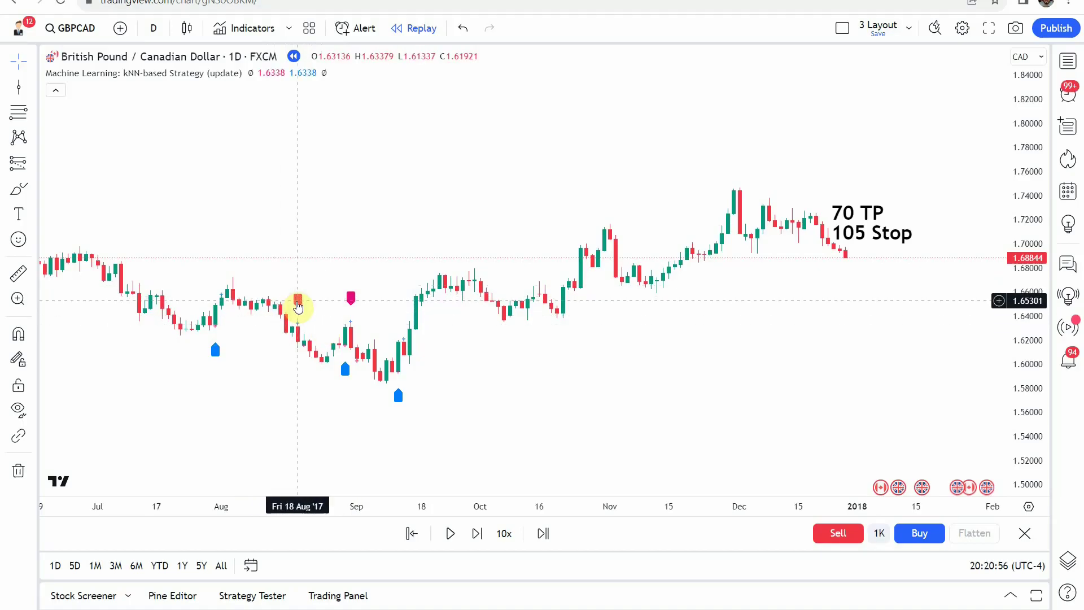
# Review the buy and sell marker styles in the kNN-based strategy's settings.
pyautogui.click(274, 73)
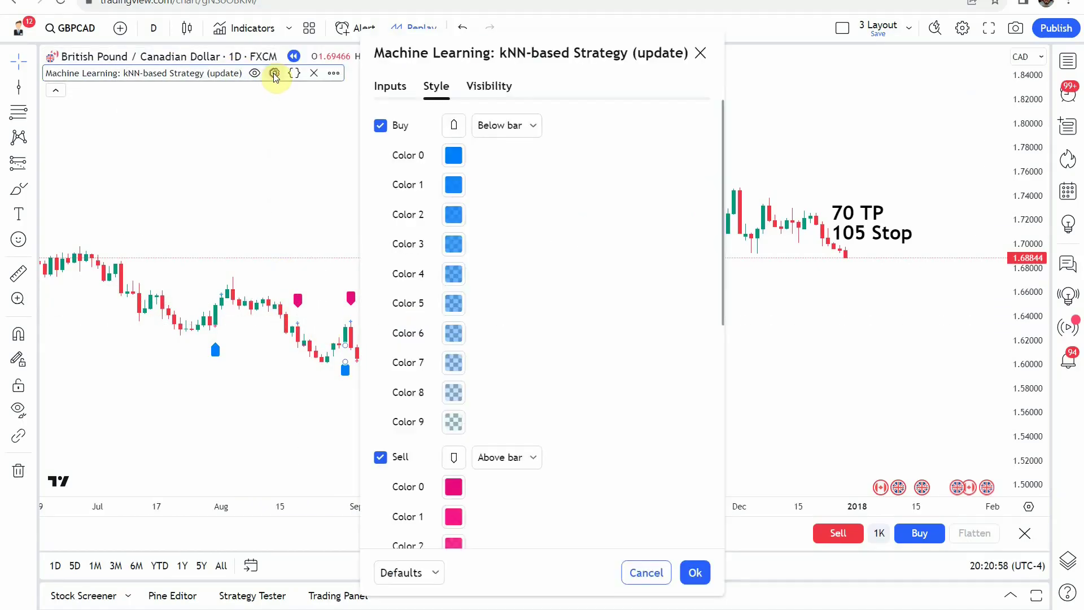
pyautogui.scroll(-5, 559, 294)
pyautogui.scroll(5, 555, 286)
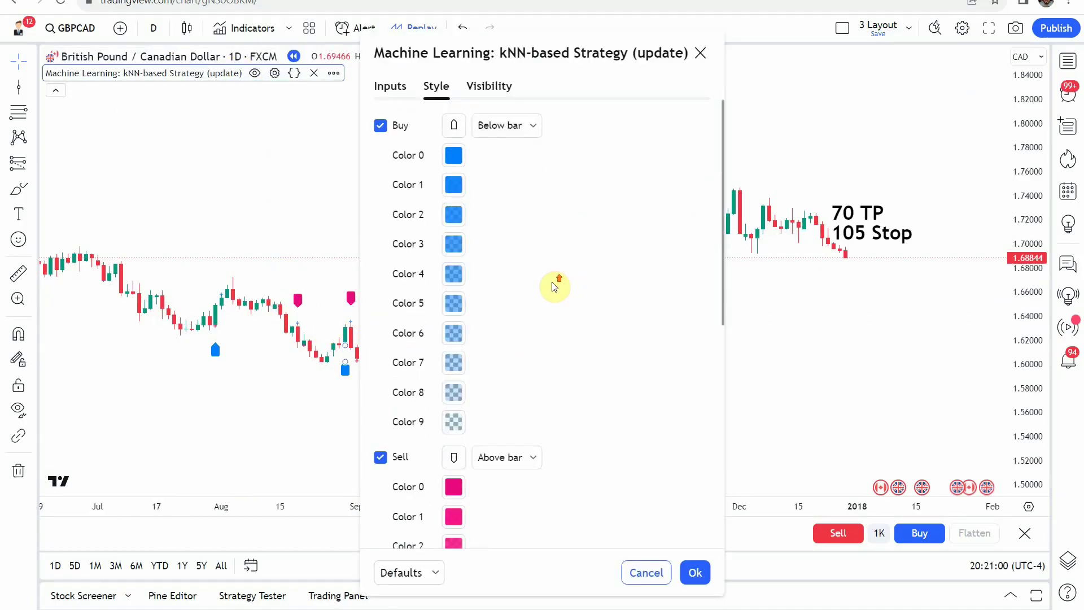
pyautogui.click(700, 52)
# Play the bar replay forward from the end of December 2017 to 15 January 2018.
pyautogui.moveTo(262, 389)
pyautogui.mouseDown()
pyautogui.moveTo(299, 370)
pyautogui.moveTo(535, 356)
pyautogui.moveTo(269, 366)
pyautogui.moveTo(197, 387)
pyautogui.moveTo(274, 397)
pyautogui.mouseUp()
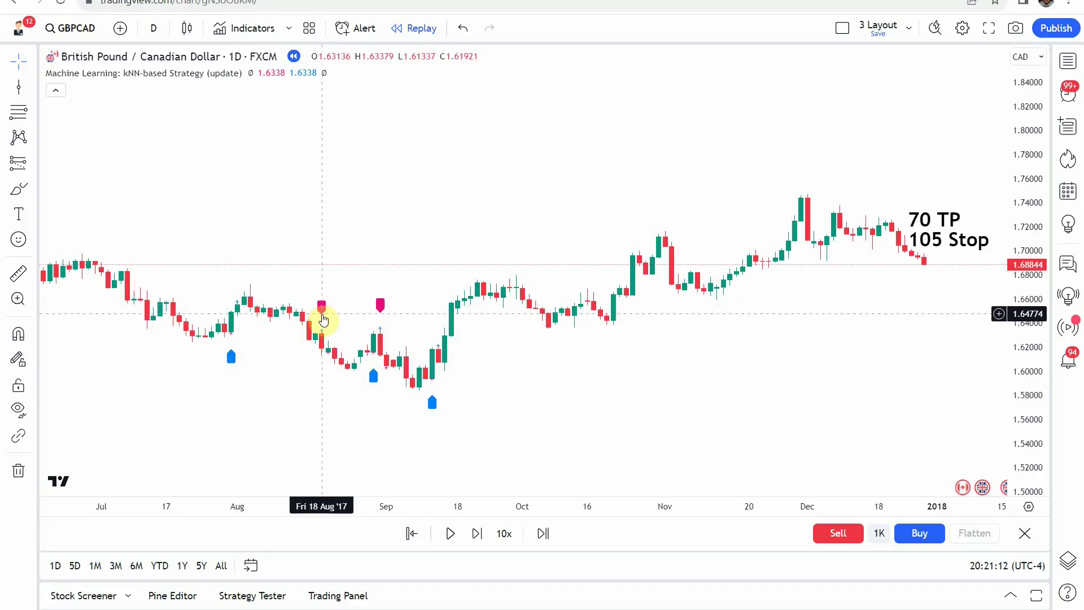
pyautogui.moveTo(726, 393); pyautogui.dragTo(389, 413)
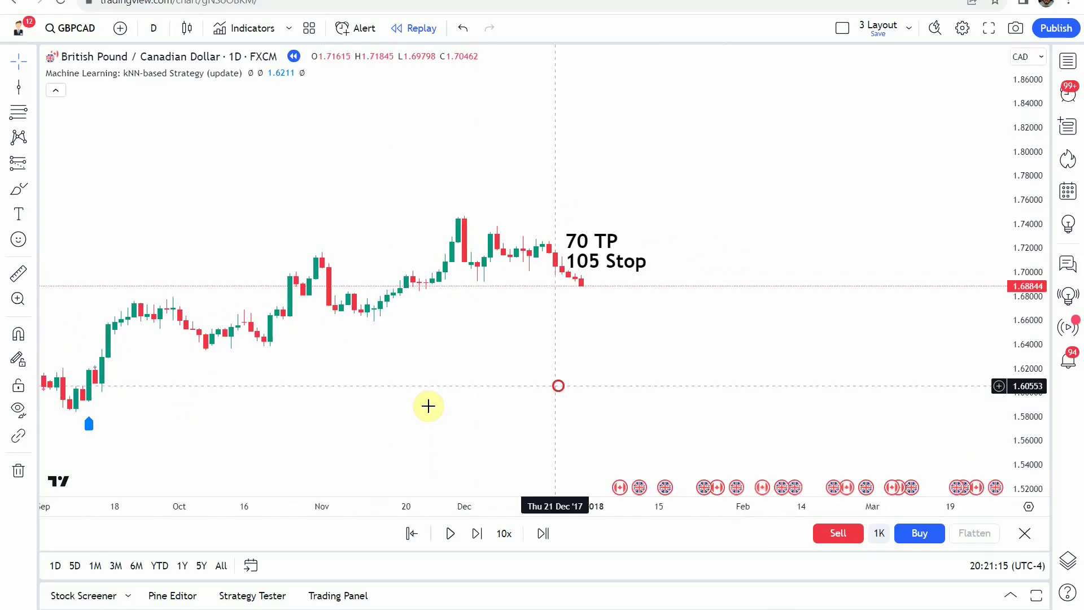
pyautogui.moveTo(559, 385); pyautogui.dragTo(503, 388)
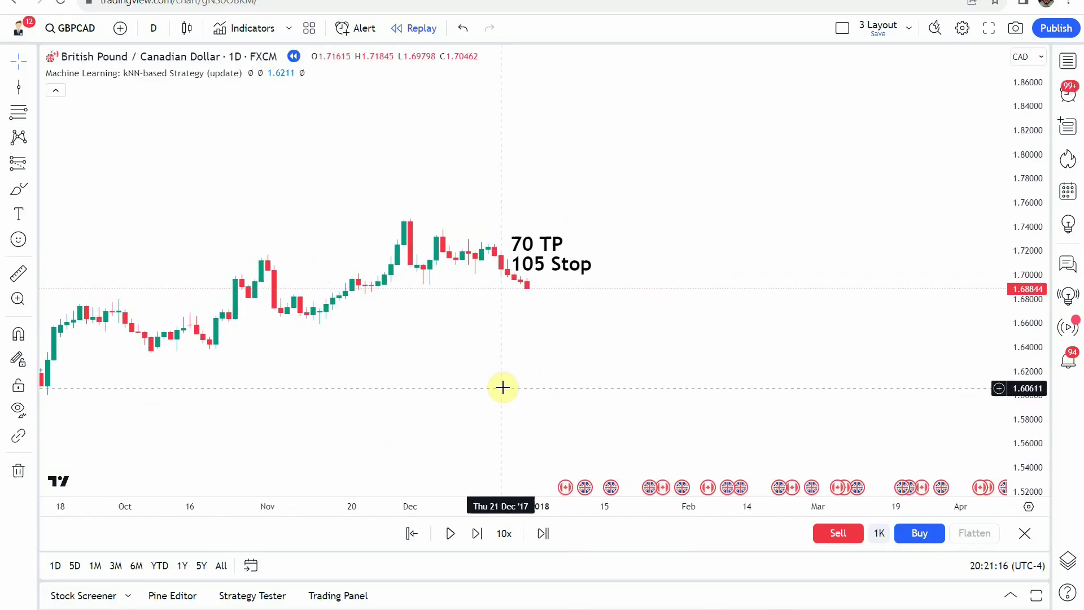
pyautogui.moveTo(575, 374); pyautogui.dragTo(537, 384)
pyautogui.click(451, 533)
pyautogui.moveTo(434, 264); pyautogui.dragTo(421, 205)
pyautogui.scroll(1, 353, 361)
pyautogui.moveTo(394, 390); pyautogui.dragTo(449, 404)
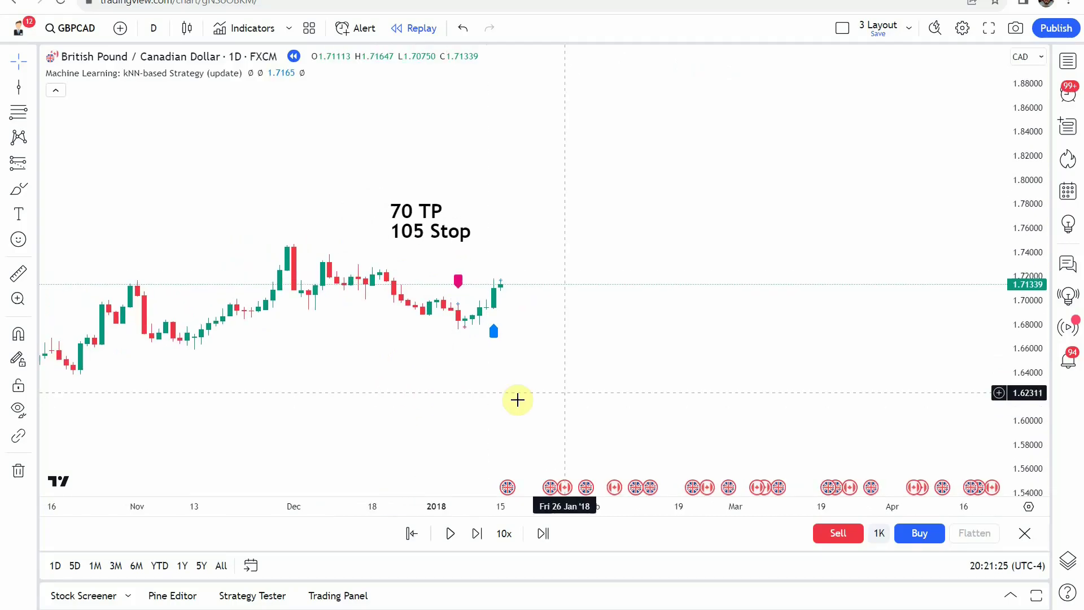
# Mark the 5 January 2018 sell signal with a vertical line and recolour the line red.
pyautogui.click(18, 88)
pyautogui.click(457, 363)
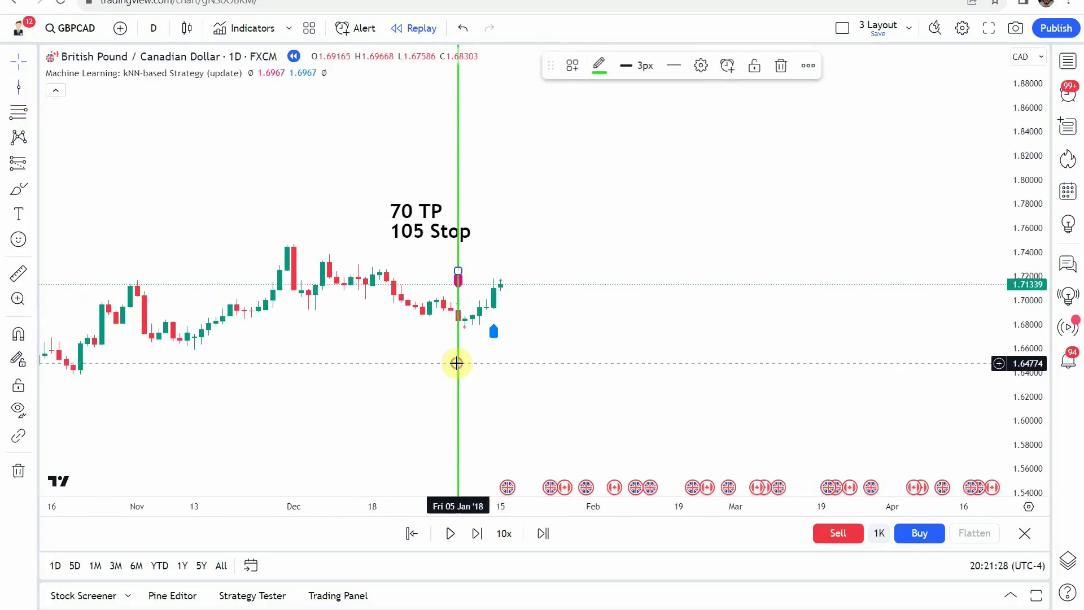
pyautogui.click(620, 324)
pyautogui.click(458, 351)
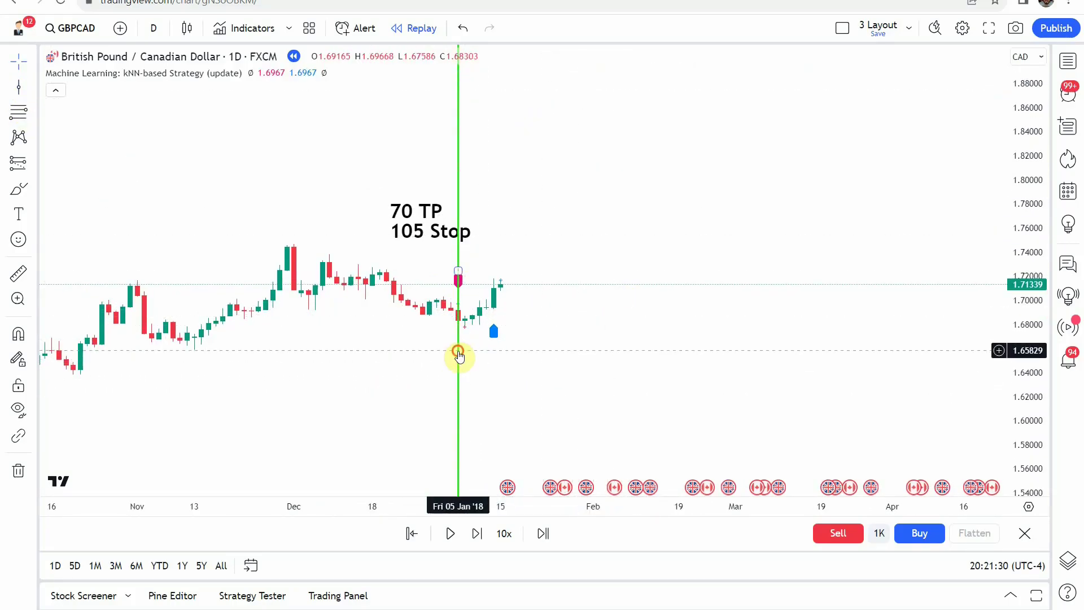
pyautogui.click(458, 354)
pyautogui.click(599, 66)
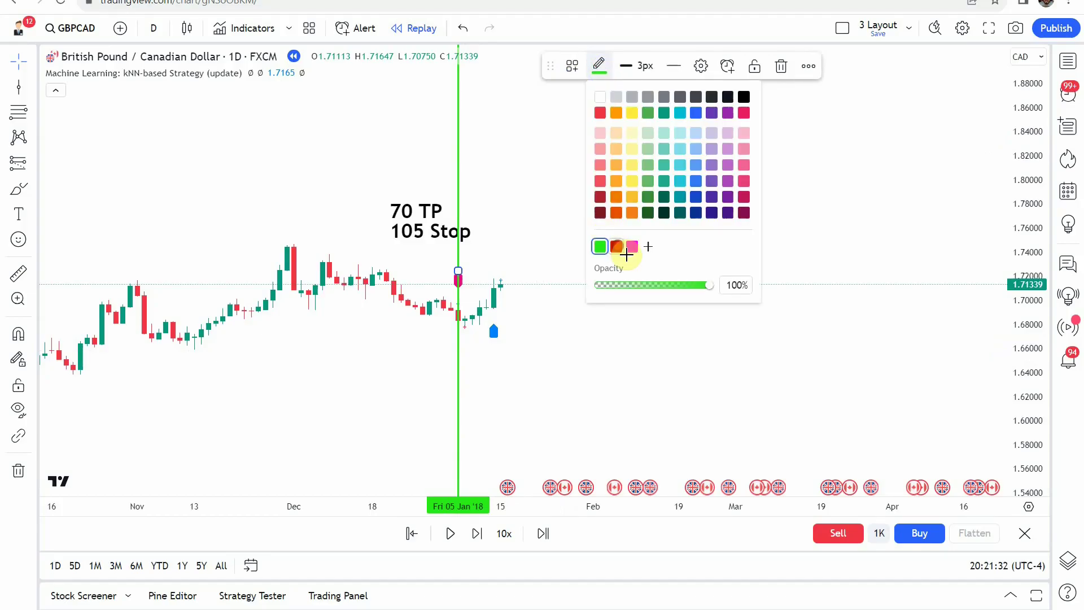
pyautogui.click(619, 247)
pyautogui.moveTo(606, 346); pyautogui.dragTo(612, 344)
# Mark the 12 January 2018 buy signal with a second red vertical line.
pyautogui.click(17, 87)
pyautogui.click(495, 355)
pyautogui.moveTo(369, 338); pyautogui.dragTo(363, 341)
pyautogui.scroll(1, 363, 341)
pyautogui.moveTo(527, 373); pyautogui.dragTo(603, 374)
pyautogui.moveTo(388, 373); pyautogui.dragTo(418, 370)
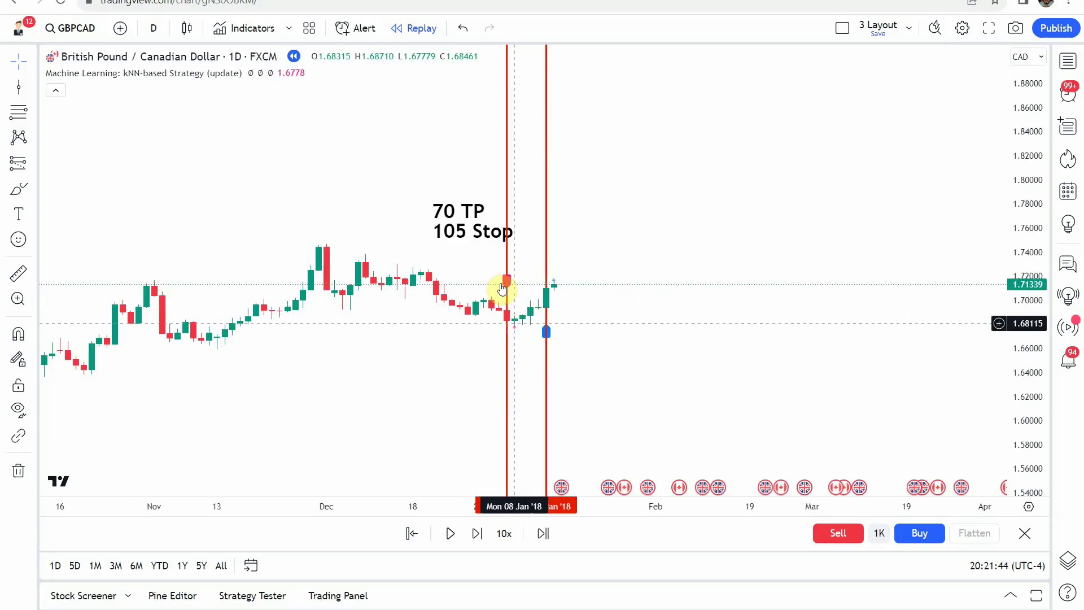
# Advance the replay eight bars, one at a time, to follow the price after the 12 January buy signal.
pyautogui.scroll(4, 489, 352)
pyautogui.moveTo(561, 361); pyautogui.dragTo(785, 368)
pyautogui.moveTo(1035, 394); pyautogui.dragTo(1036, 339)
pyautogui.moveTo(868, 380); pyautogui.dragTo(877, 317)
pyautogui.click(473, 354)
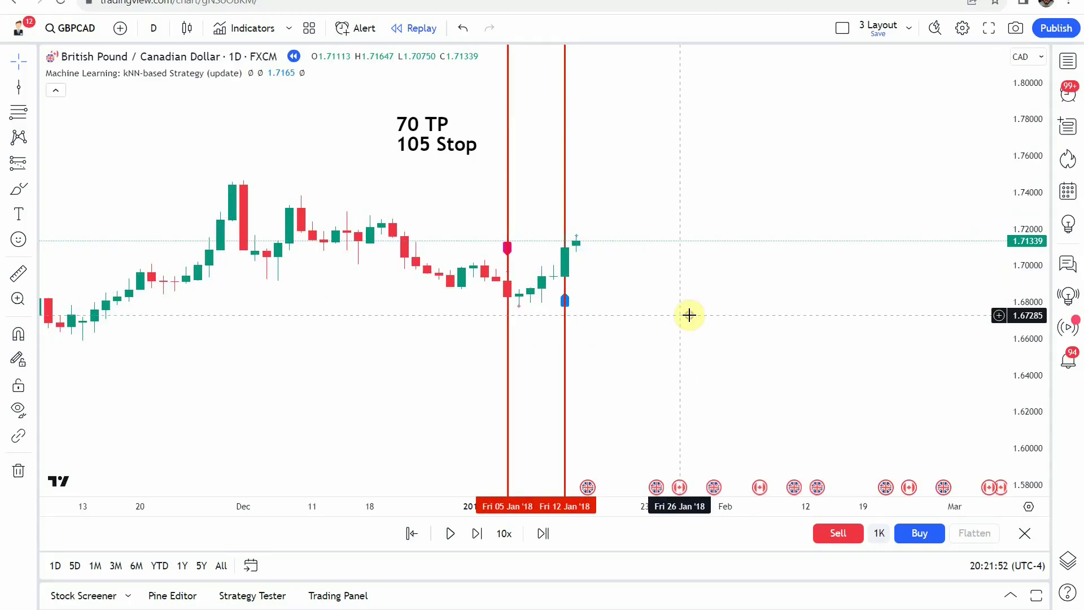
pyautogui.moveTo(690, 315); pyautogui.dragTo(668, 320)
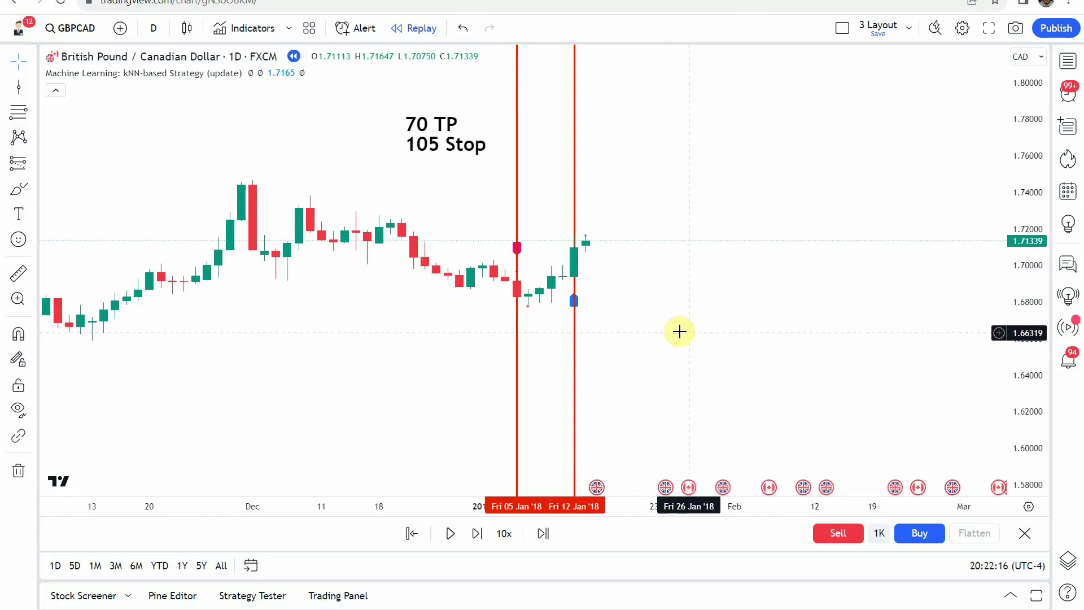
pyautogui.moveTo(680, 320); pyautogui.dragTo(643, 332)
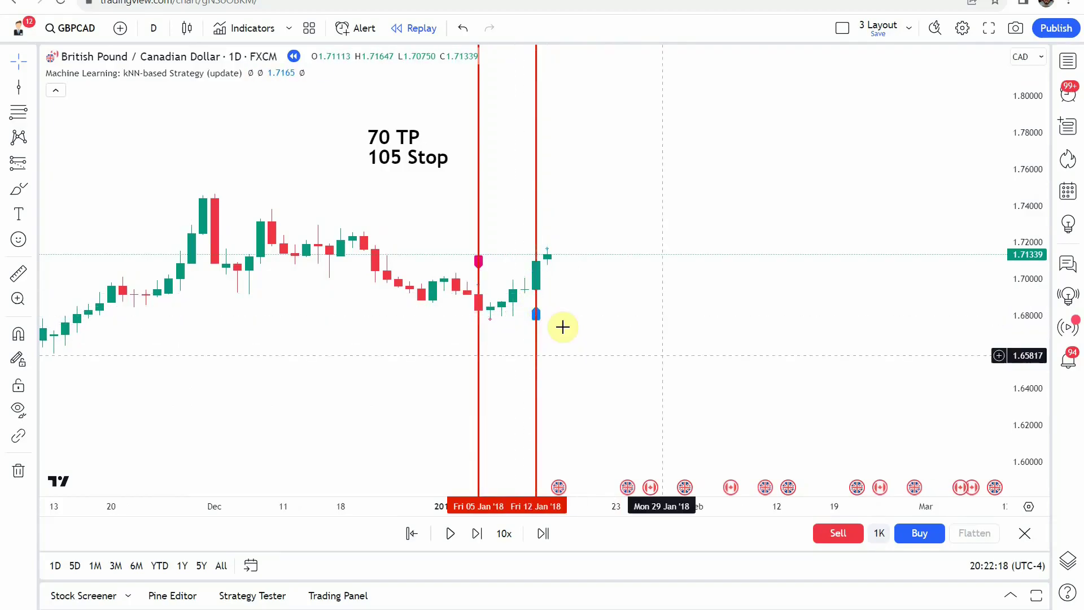
pyautogui.click(476, 540)
pyautogui.click(476, 540)
pyautogui.click(474, 538)
pyautogui.click(474, 538)
pyautogui.click(474, 537)
pyautogui.click(474, 537)
pyautogui.click(474, 537)
pyautogui.click(474, 538)
pyautogui.moveTo(526, 286); pyautogui.dragTo(552, 325)
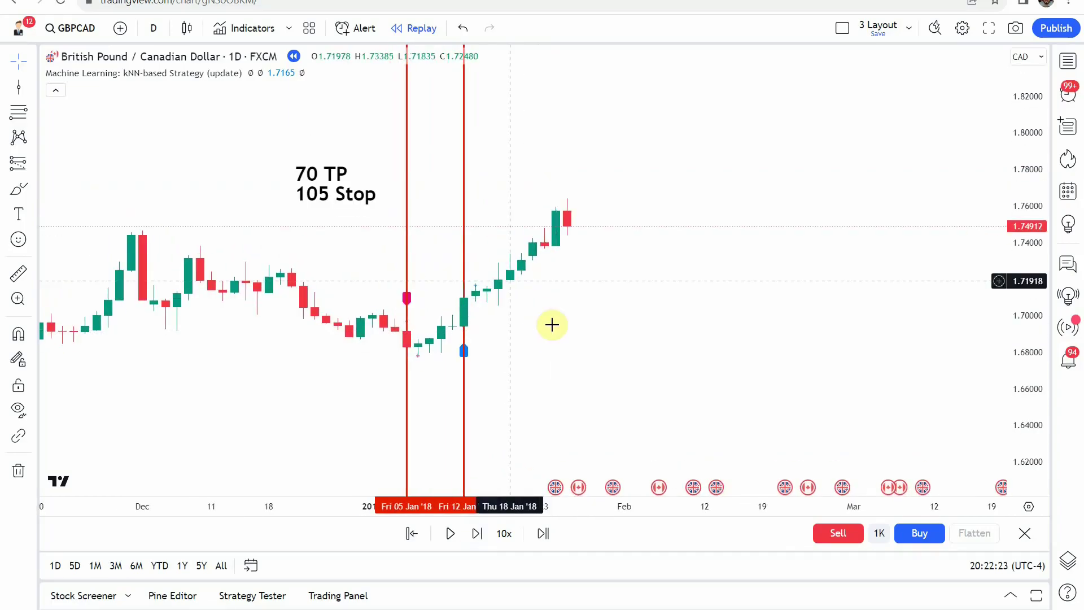
# Recolour the vertical line at the 12 January 2018 buy signal green.
pyautogui.scroll(-2, 702, 341)
pyautogui.moveTo(700, 341); pyautogui.dragTo(525, 334)
pyautogui.scroll(2, 480, 344)
pyautogui.moveTo(451, 300); pyautogui.dragTo(583, 293)
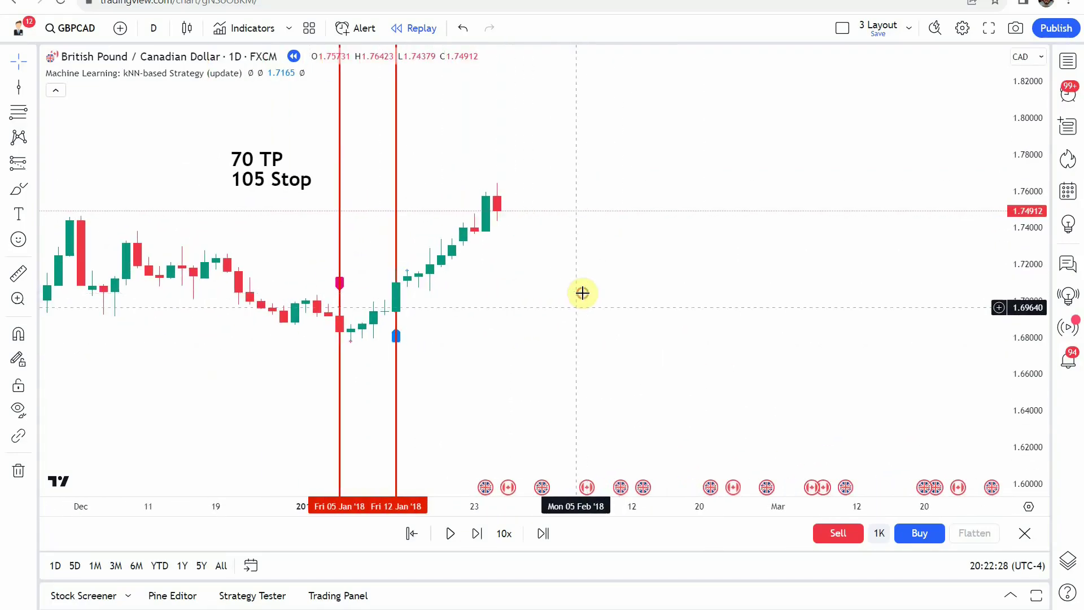
pyautogui.moveTo(520, 329); pyautogui.dragTo(602, 339)
pyautogui.click(478, 377)
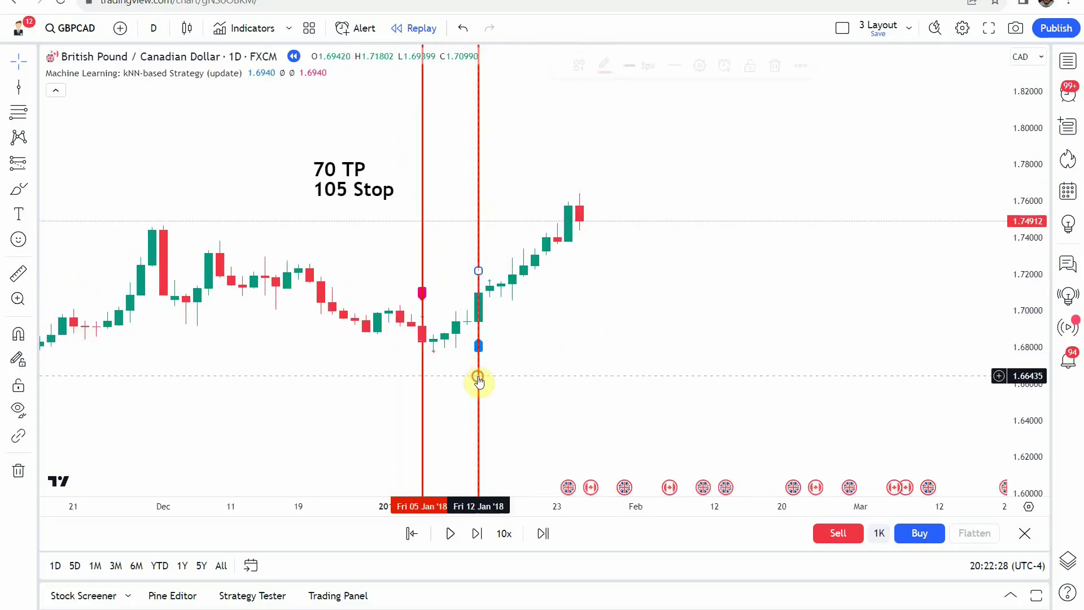
pyautogui.click(604, 66)
pyautogui.click(601, 244)
pyautogui.click(632, 348)
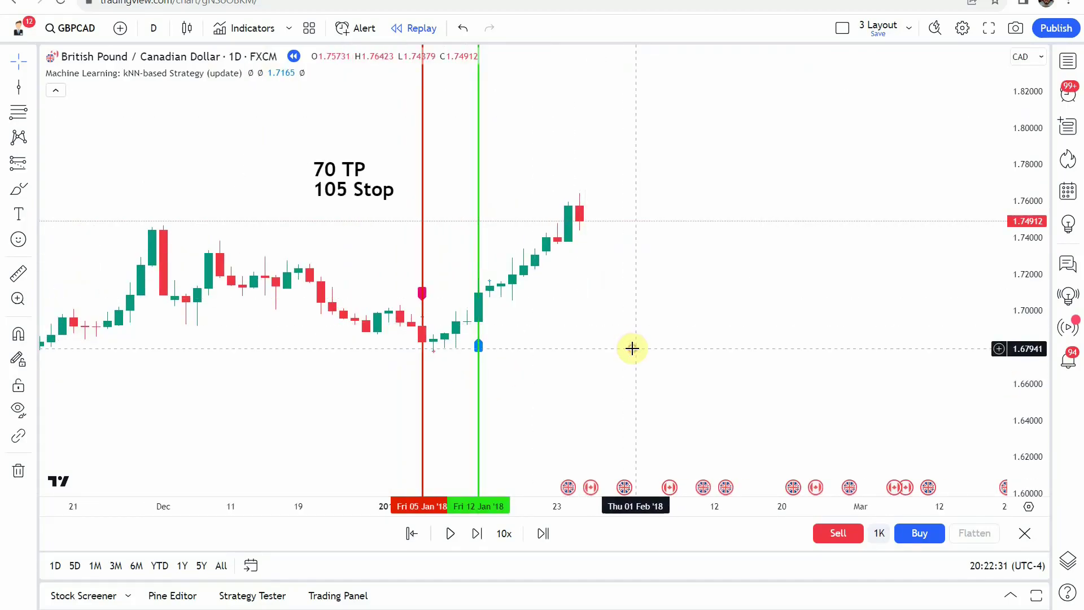
# Play the replay into mid-April 2018 and mark the 6 April sell signal with a green vertical line.
pyautogui.click(455, 535)
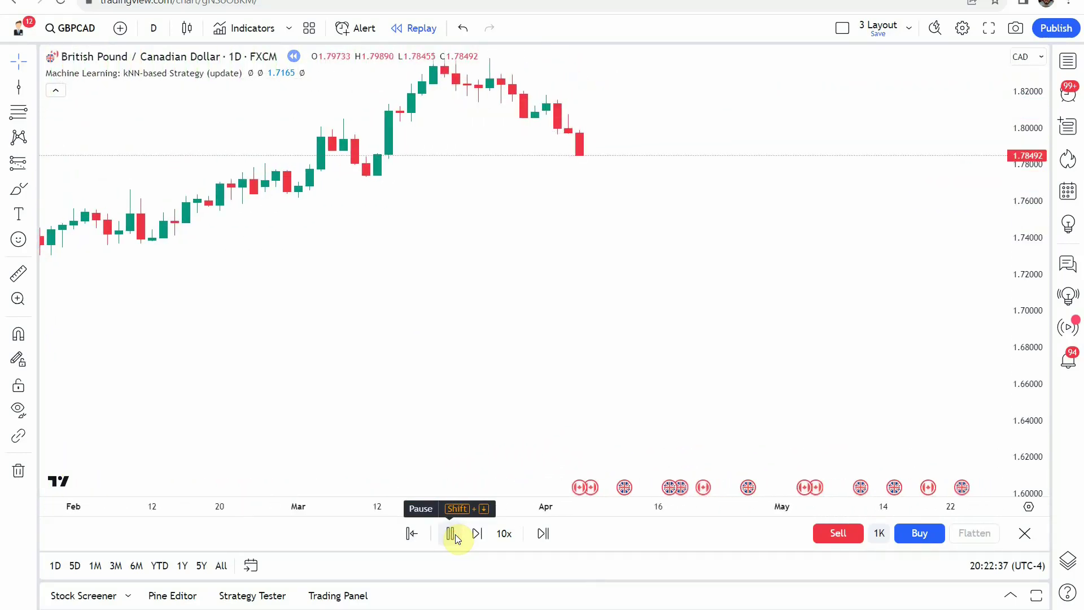
pyautogui.click(451, 534)
pyautogui.click(19, 86)
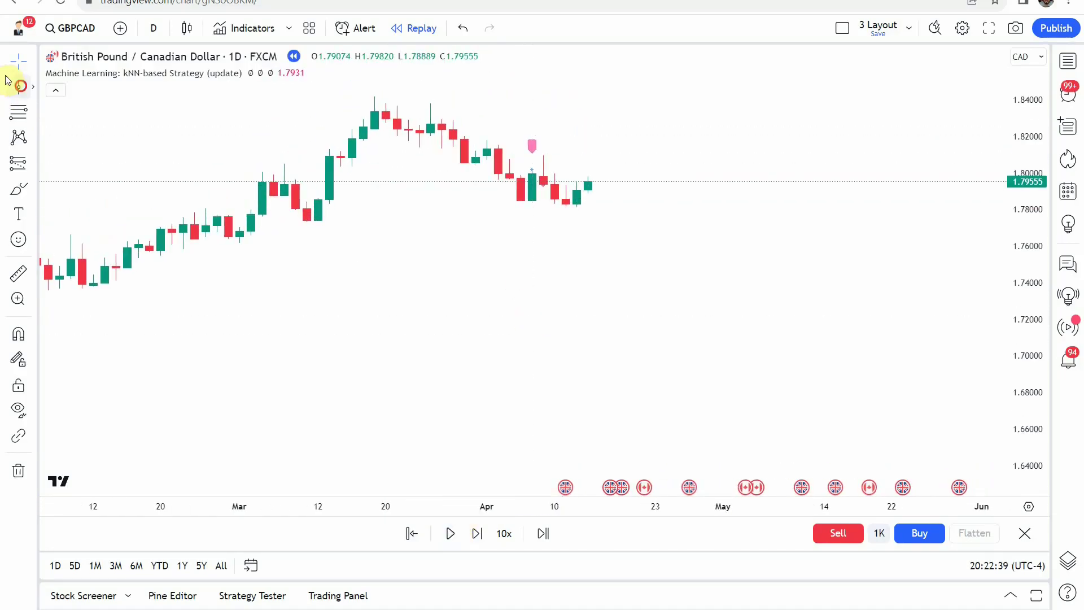
pyautogui.click(537, 250)
pyautogui.click(534, 252)
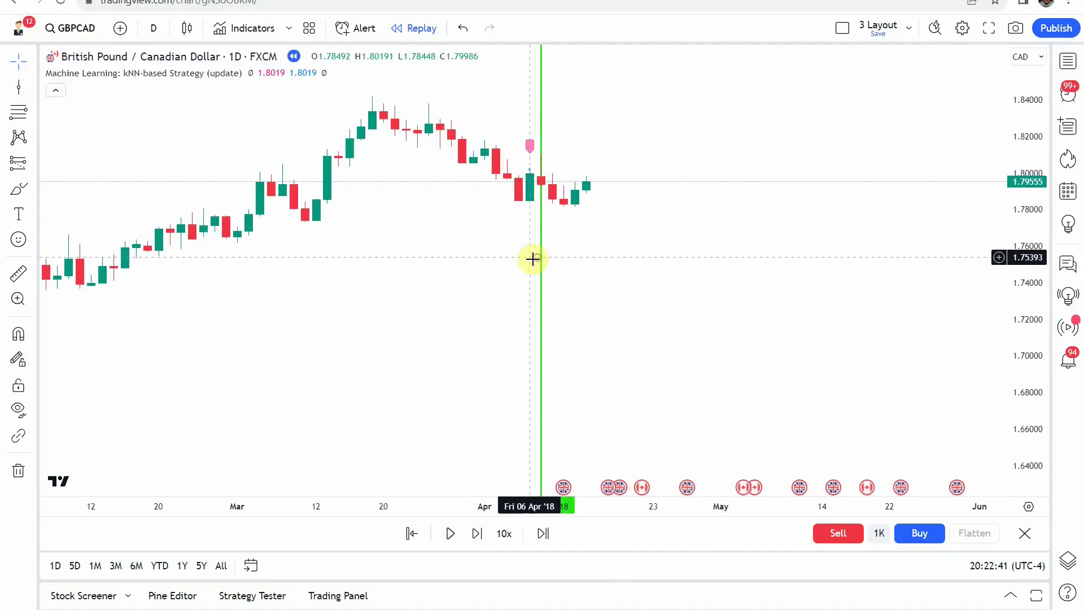
pyautogui.moveTo(541, 275); pyautogui.dragTo(527, 286)
pyautogui.moveTo(444, 287); pyautogui.dragTo(507, 295)
pyautogui.scroll(-4, 728, 287)
pyautogui.scroll(4, 681, 307)
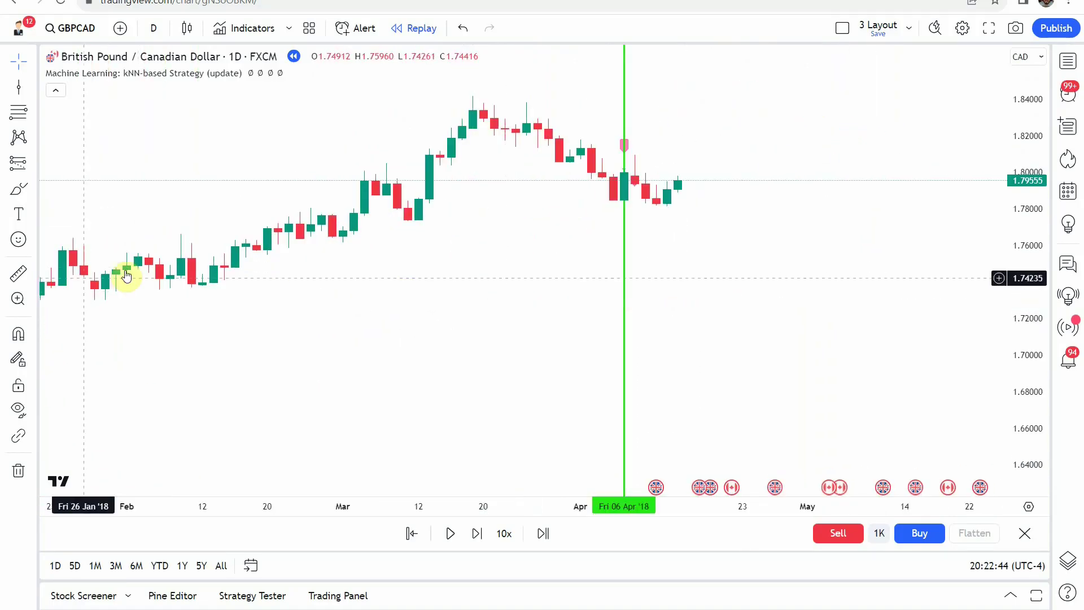
# Measure the price distance downward from the 6 April 2018 sell signal's closing level.
pyautogui.click(20, 273)
pyautogui.click(583, 175)
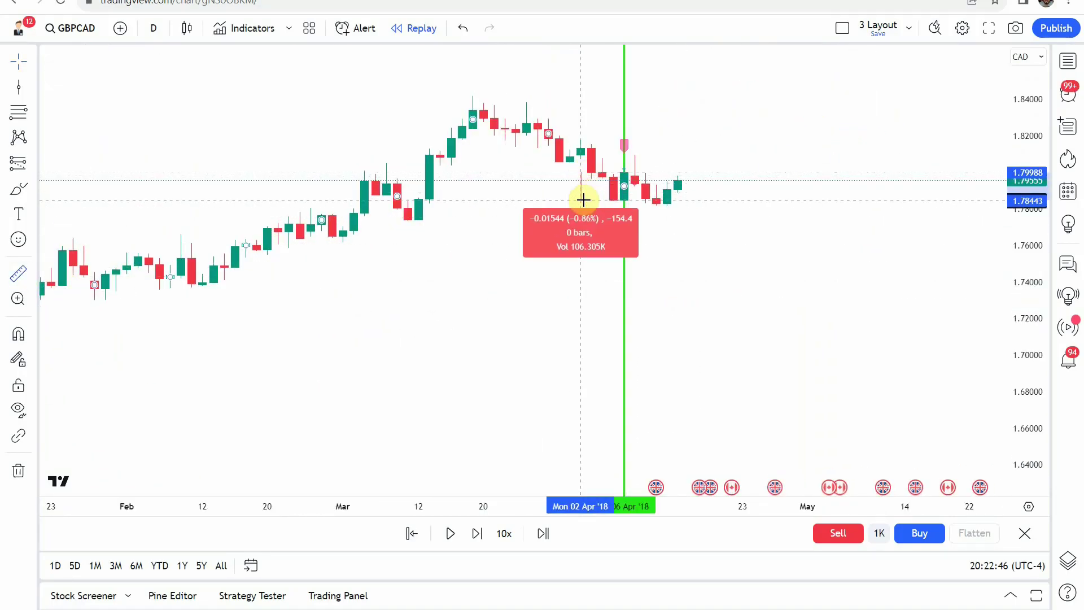
pyautogui.click(583, 204)
pyautogui.moveTo(755, 249); pyautogui.dragTo(734, 256)
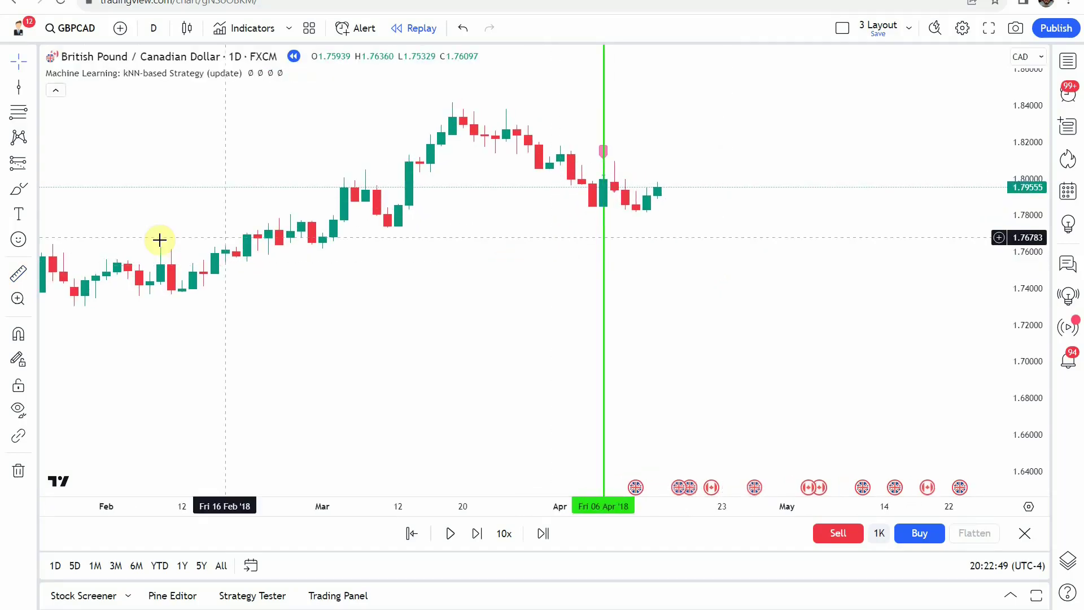
# Measure the price distance upward from the 6 April 2018 sell signal's closing level to nearby candle highs.
pyautogui.click(18, 274)
pyautogui.click(546, 178)
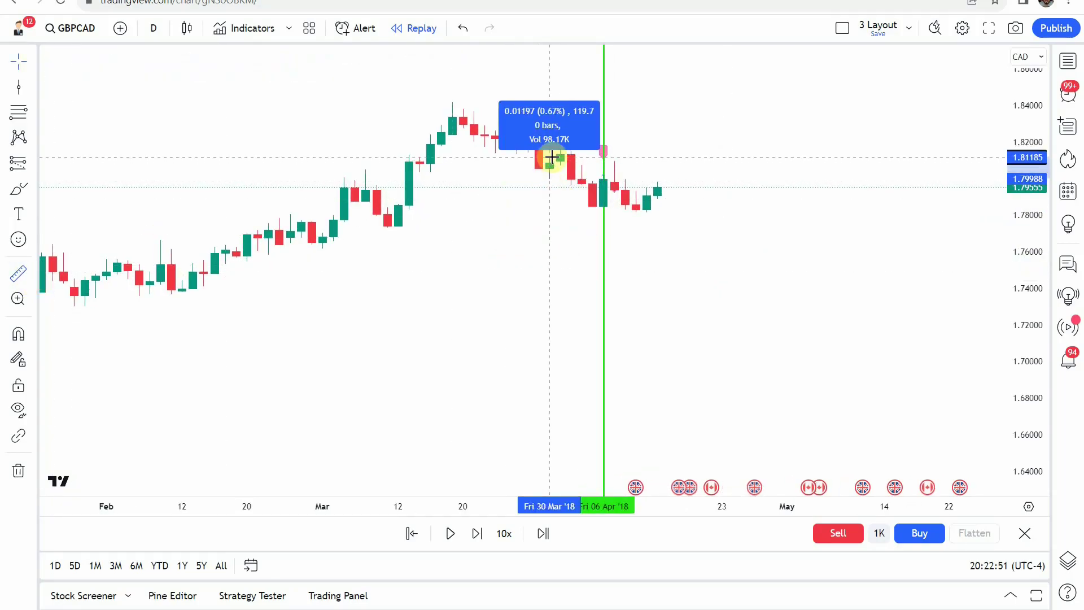
pyautogui.click(557, 162)
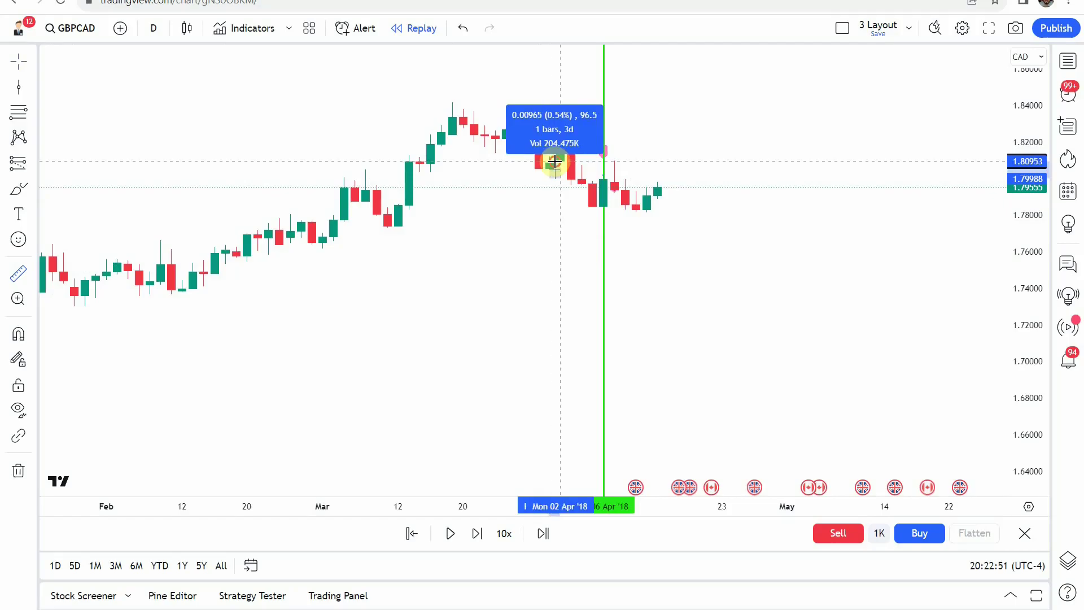
pyautogui.scroll(-4, 531, 302)
pyautogui.scroll(5, 532, 301)
pyautogui.moveTo(509, 265); pyautogui.dragTo(493, 299)
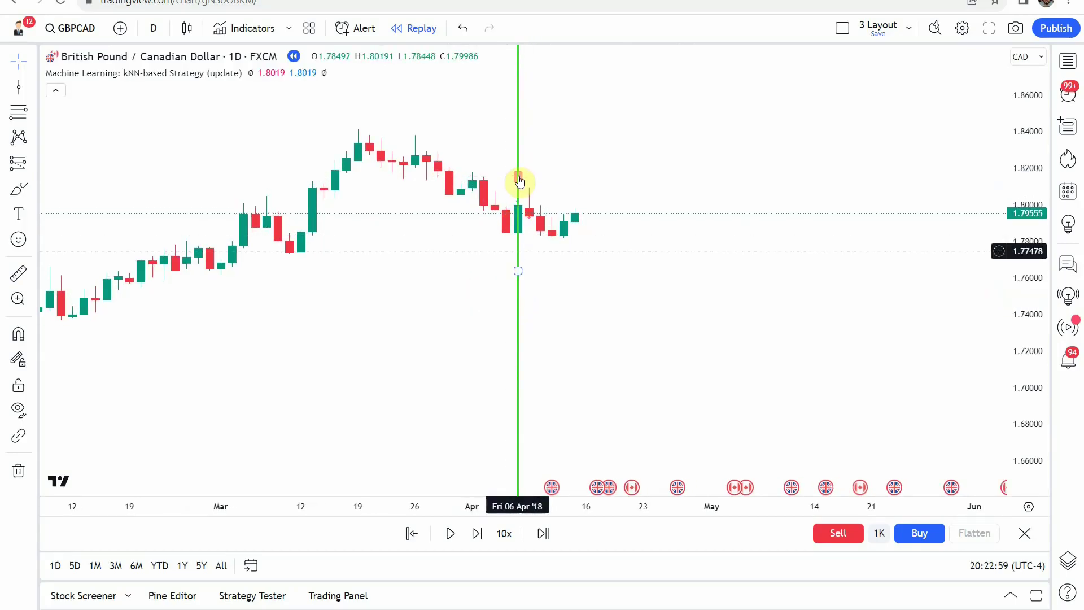
pyautogui.moveTo(566, 259); pyautogui.dragTo(566, 287)
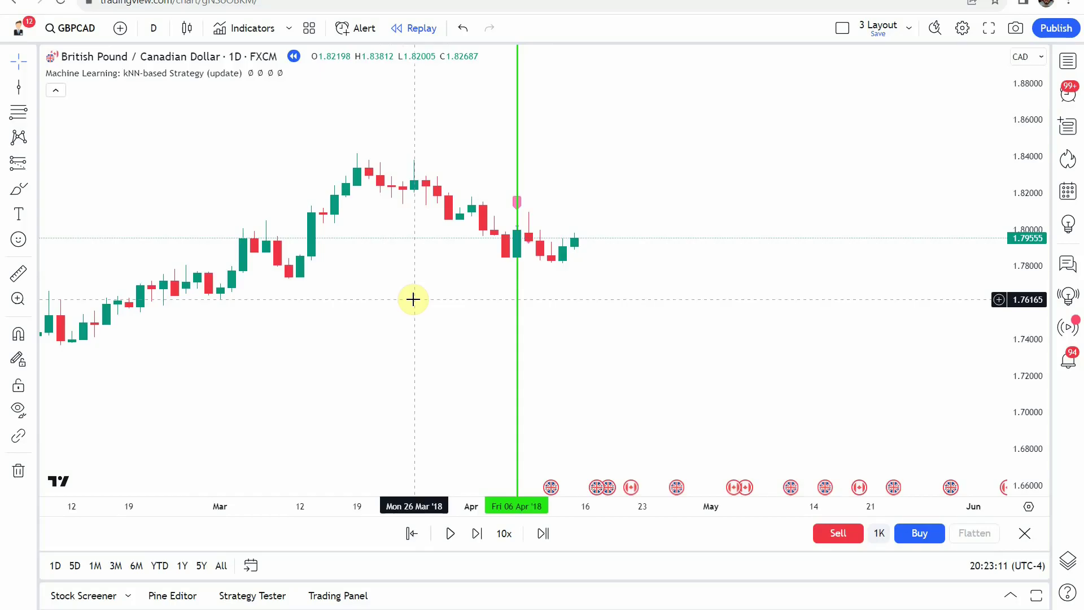
# Resume the replay beyond the 6 April 2018 signal and pause it after further bars.
pyautogui.click(450, 533)
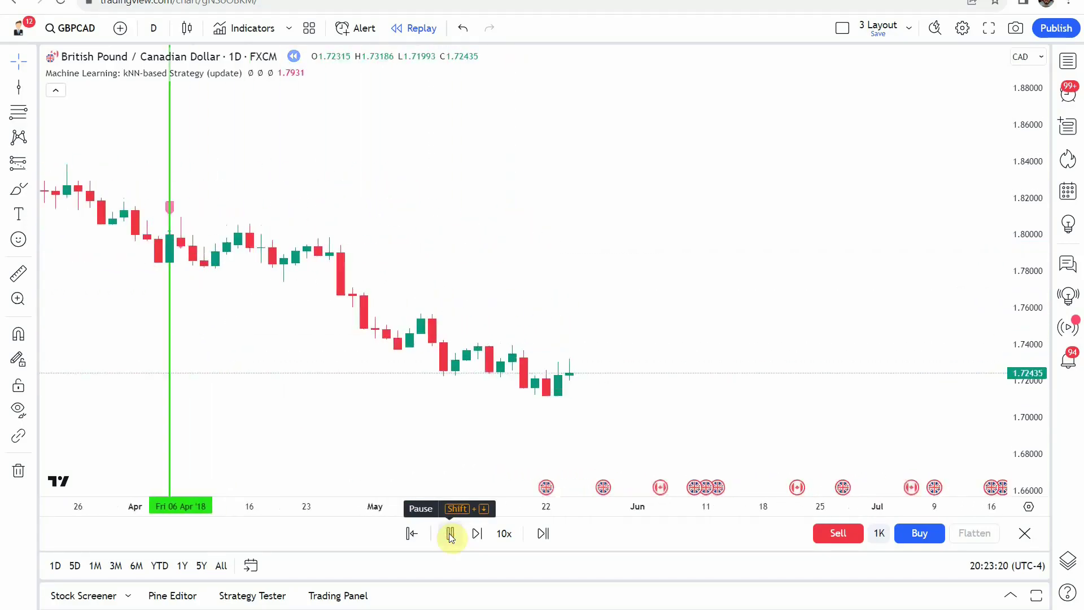
pyautogui.click(445, 533)
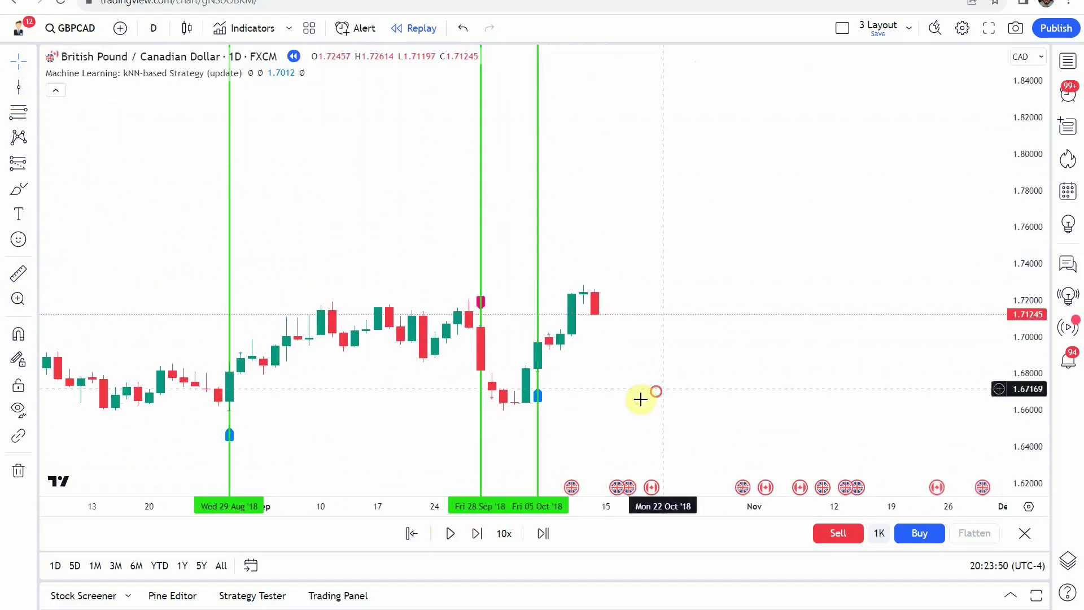
# Play the replay beyond the 24 October 2018 sell signal and mark the mid-November buy signal with a green vertical line.
pyautogui.moveTo(641, 396); pyautogui.dragTo(402, 322)
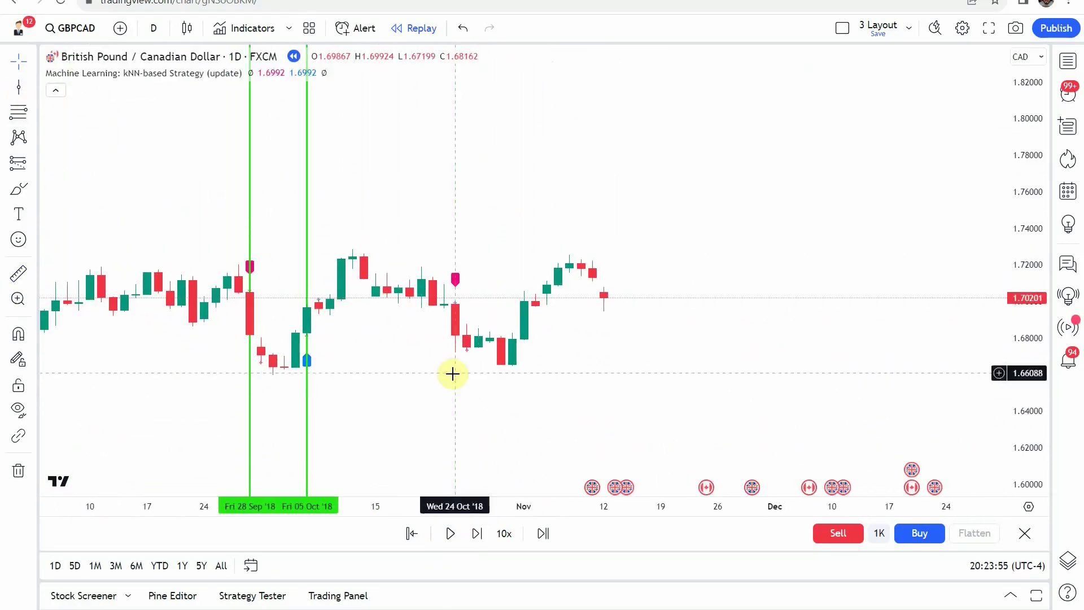
pyautogui.click(450, 533)
pyautogui.click(450, 533)
pyautogui.click(18, 87)
pyautogui.click(477, 354)
# Measure the price distance near the signal and mark the 15 November 2018 sell signal with a red vertical line.
pyautogui.click(511, 269)
pyautogui.keyDown('shift'); pyautogui.click(442, 266); pyautogui.keyUp('shift')
pyautogui.click(18, 87)
pyautogui.click(489, 237)
pyautogui.click(599, 66)
pyautogui.click(616, 237)
# Play the replay into late December 2018 and mark the 5 December buy and 10 December sell signals with green vertical lines.
pyautogui.click(450, 533)
pyautogui.click(450, 533)
pyautogui.click(468, 333)
pyautogui.click(599, 66)
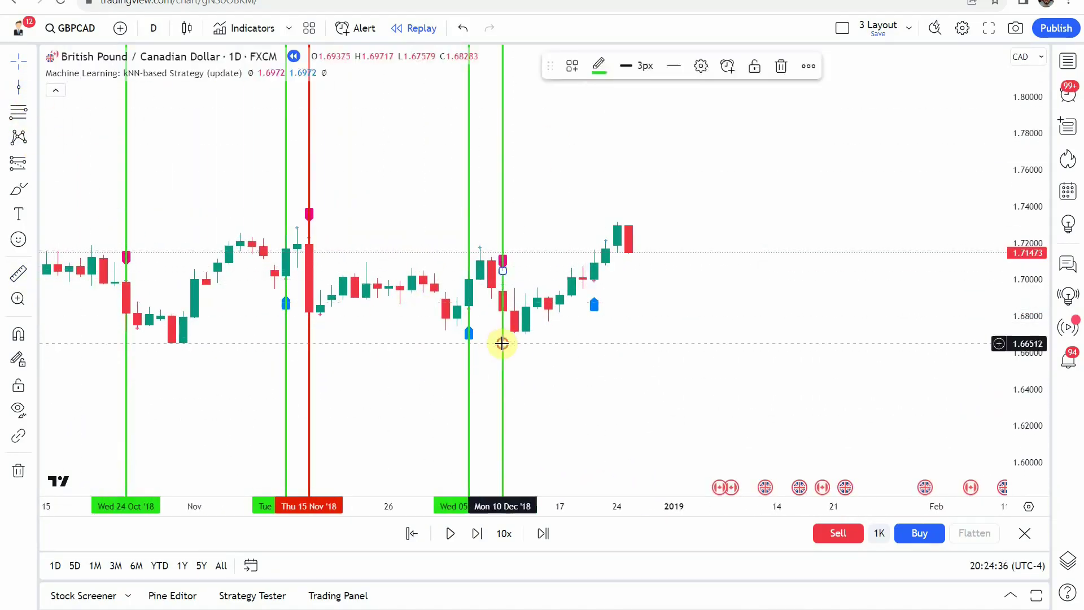
pyautogui.click(503, 283)
pyautogui.click(563, 365)
# Advance the replay nine bars one at a time to 9 January 2019.
pyautogui.hotkey('shift', 'Right')
pyautogui.hotkey('shift', 'Right')
pyautogui.hotkey('shift', 'Right')
pyautogui.hotkey('shift', 'Right')
pyautogui.hotkey('shift', 'Right')
pyautogui.hotkey('shift', 'Right')
pyautogui.hotkey('shift', 'Right')
pyautogui.hotkey('shift', 'Right')
pyautogui.hotkey('shift', 'Right')
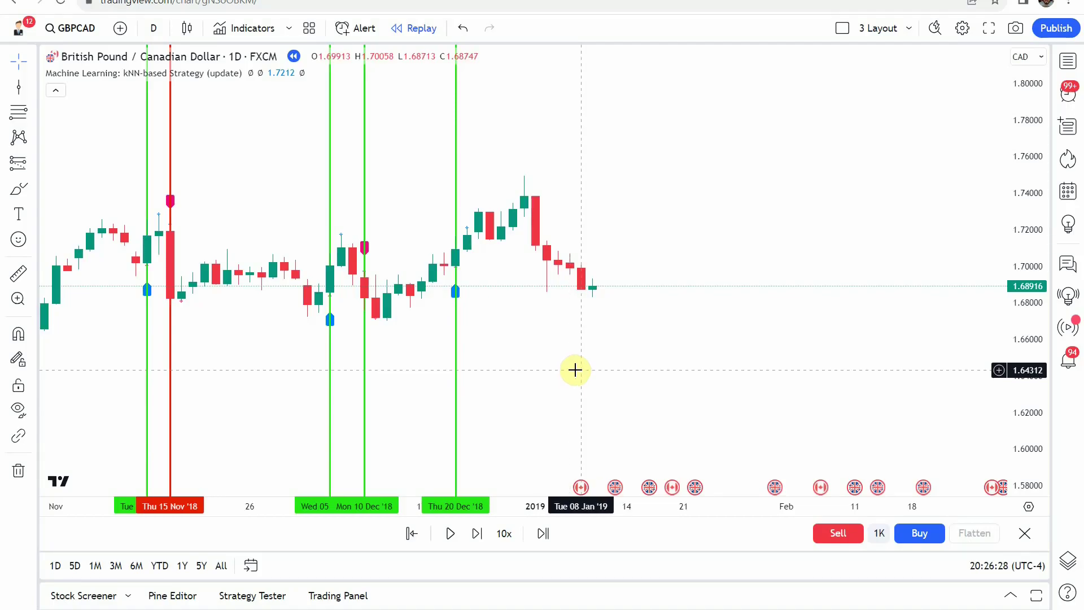
# Review all marked signals from January to December 2018 together on a compressed, zoomed-out chart.
pyautogui.moveTo(1031, 283); pyautogui.dragTo(1031, 460)
pyautogui.scroll(-9, 709, 388)
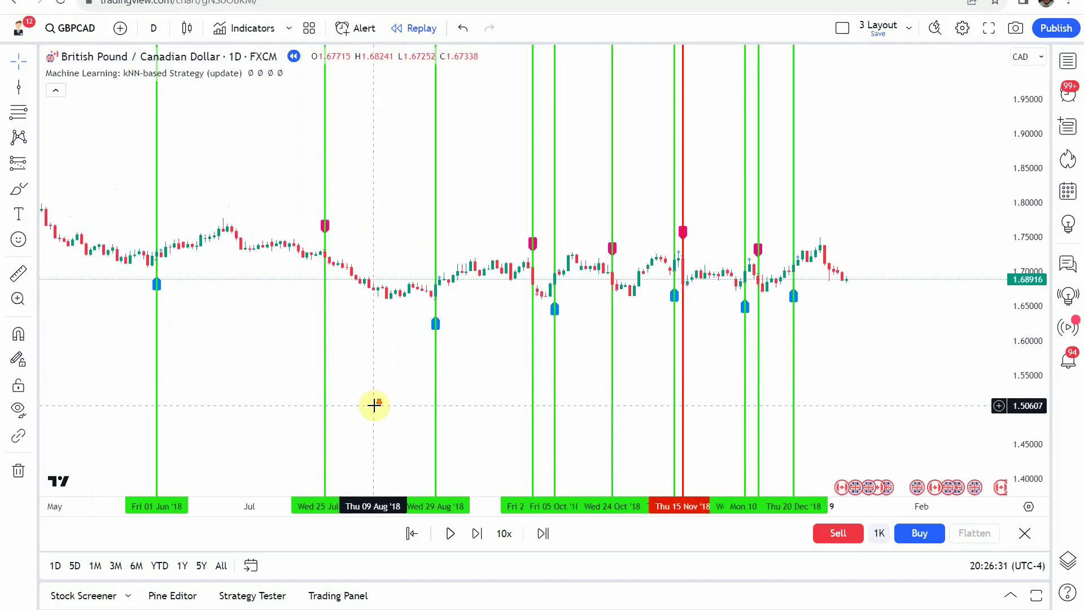
pyautogui.scroll(-3, 362, 395)
pyautogui.moveTo(250, 386); pyautogui.dragTo(333, 358)
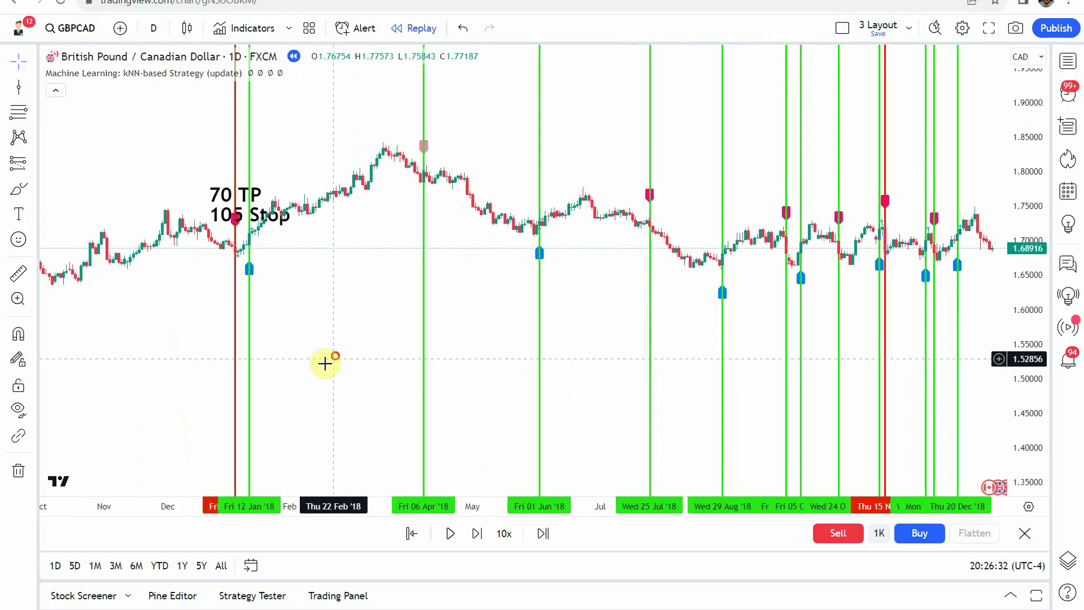
pyautogui.scroll(2, 302, 366)
pyautogui.moveTo(210, 366); pyautogui.dragTo(238, 370)
pyautogui.scroll(-1, 258, 363)
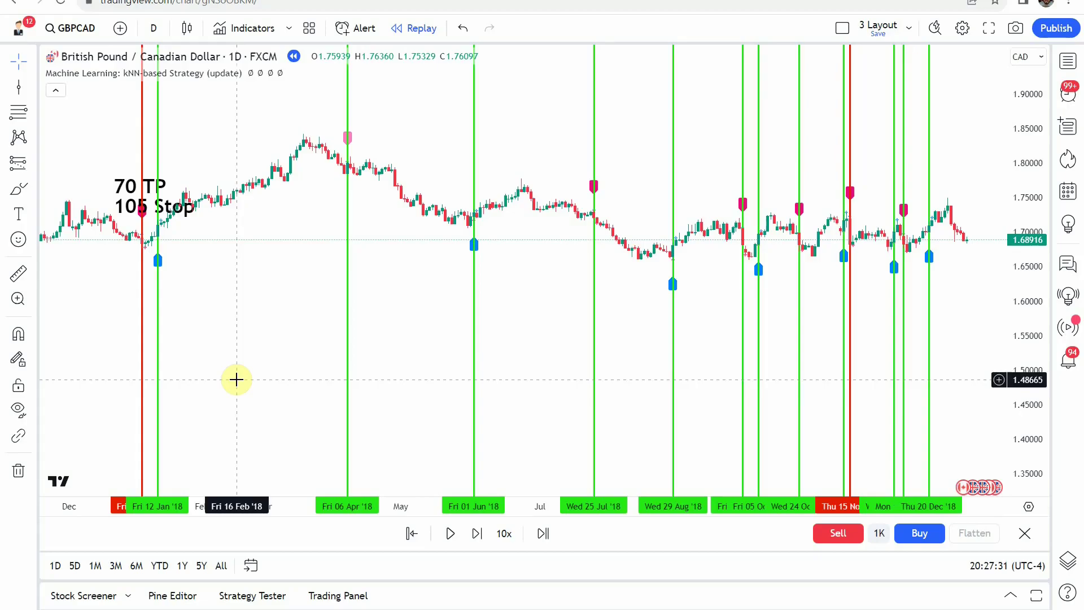
pyautogui.moveTo(247, 317); pyautogui.dragTo(247, 353)
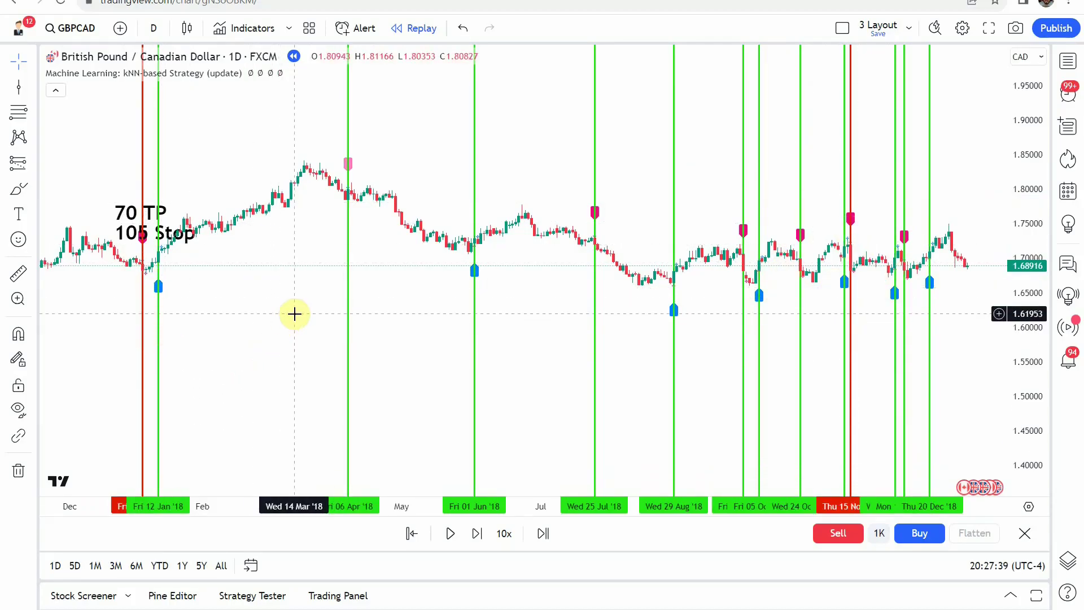
pyautogui.moveTo(293, 304)
pyautogui.mouseDown()
pyautogui.moveTo(291, 327)
pyautogui.moveTo(299, 320)
pyautogui.mouseUp()
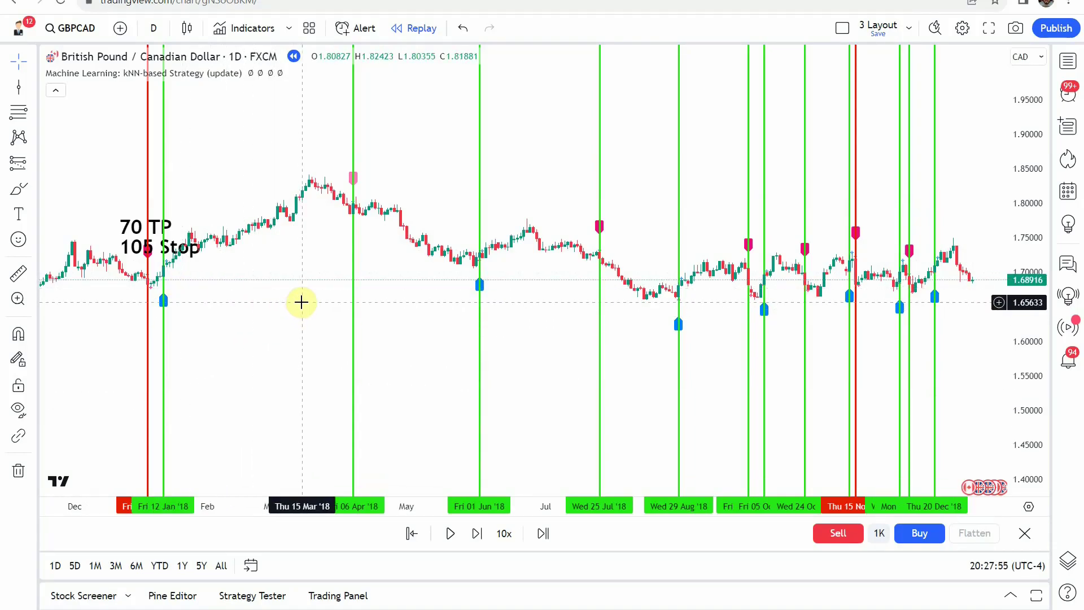
pyautogui.moveTo(289, 339)
pyautogui.mouseDown()
pyautogui.moveTo(283, 350)
pyautogui.moveTo(290, 344)
pyautogui.mouseUp()
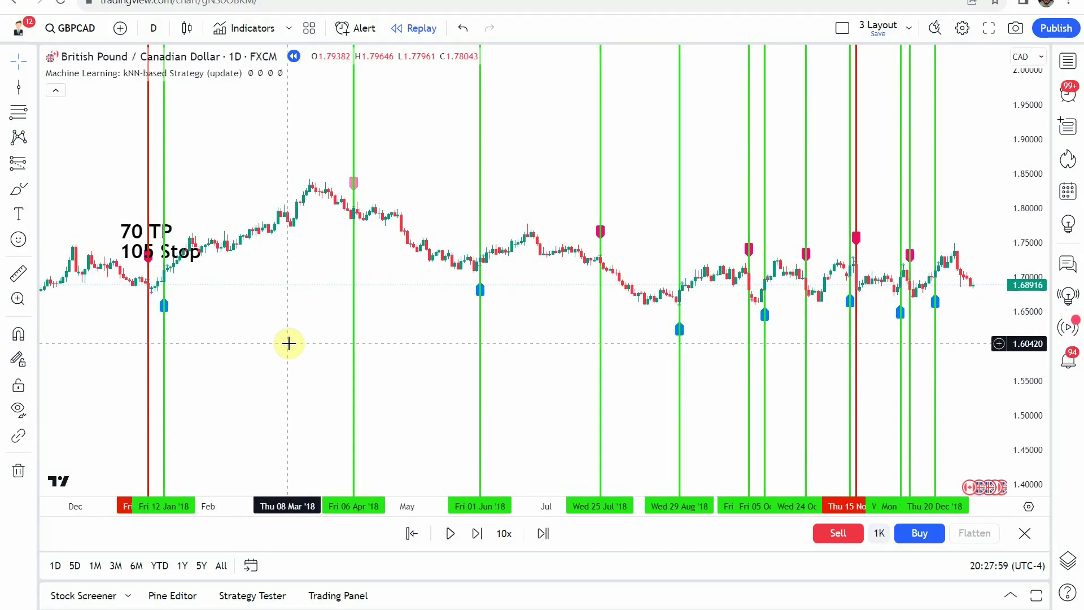